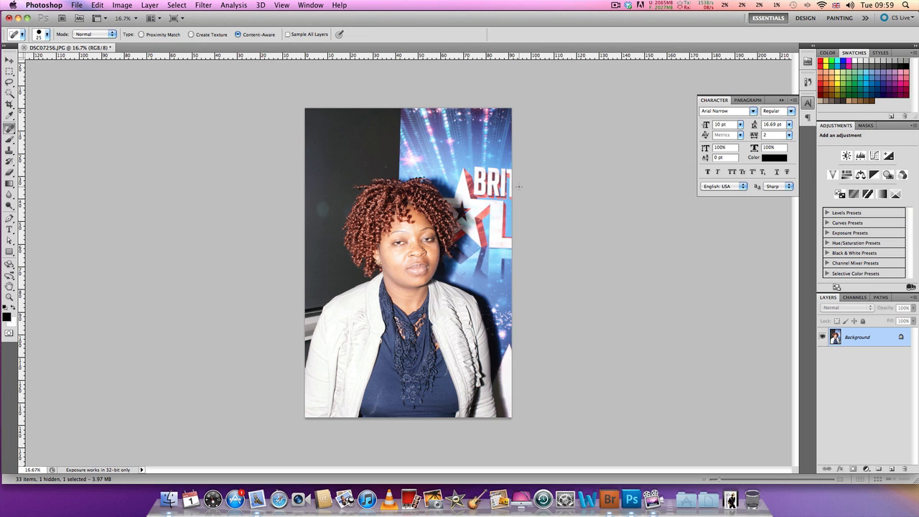
- Convert the locked Background into an editable layer named Layer 0 and duplicate it
key(super+equal)
key(super+equal)
key(super+equal)
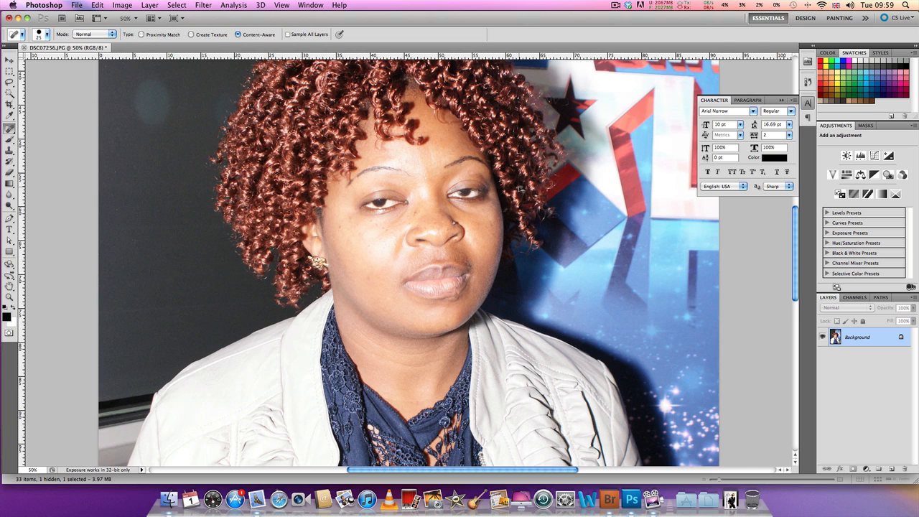
key(super+equal)
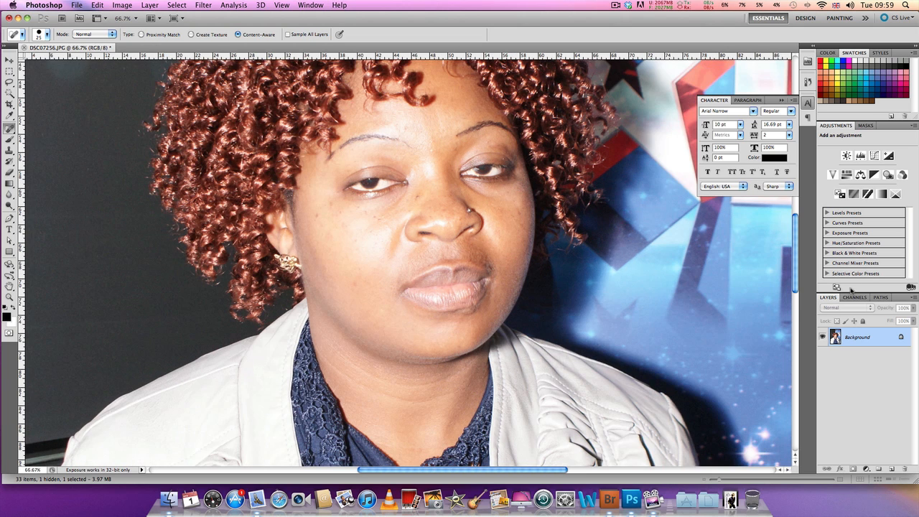
double_click(858, 339)
key(Return)
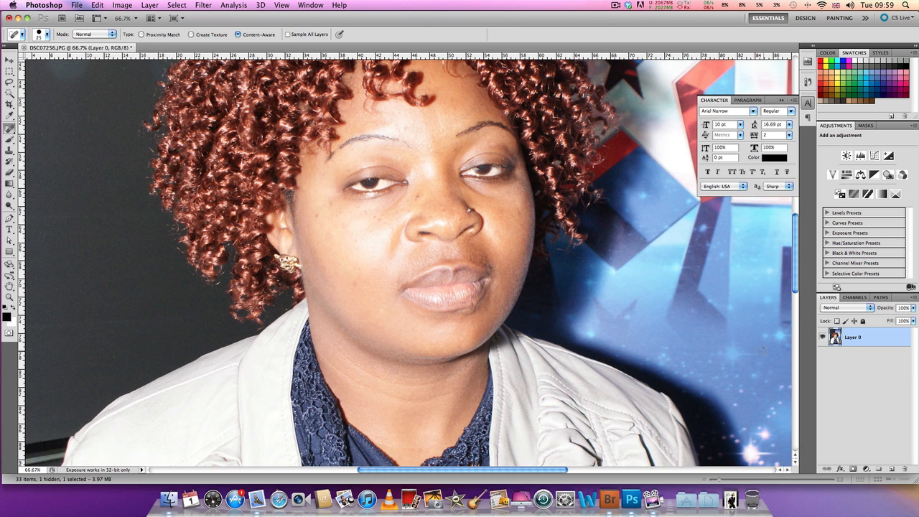
drag(860, 338, 891, 468)
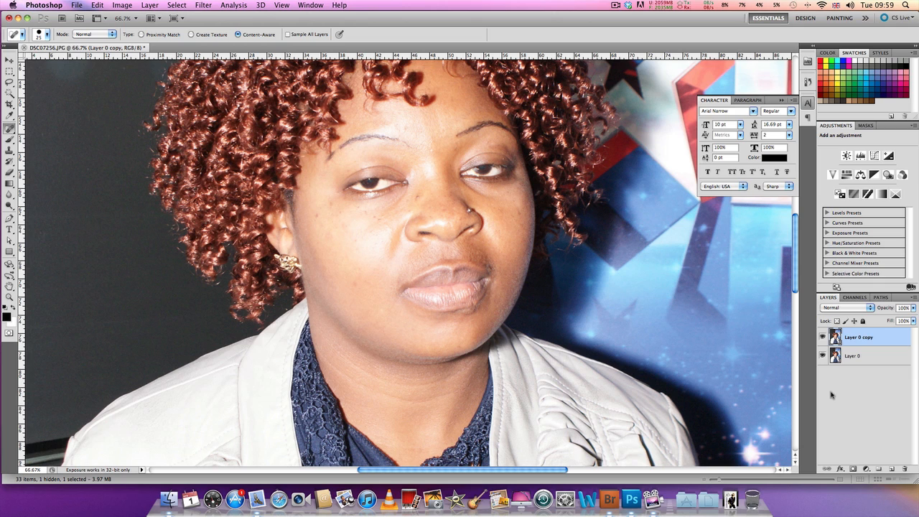
- Remove the spots and blemishes on the nose and both cheeks of the duplicate with the content-aware Spot Healing Brush
click(407, 204)
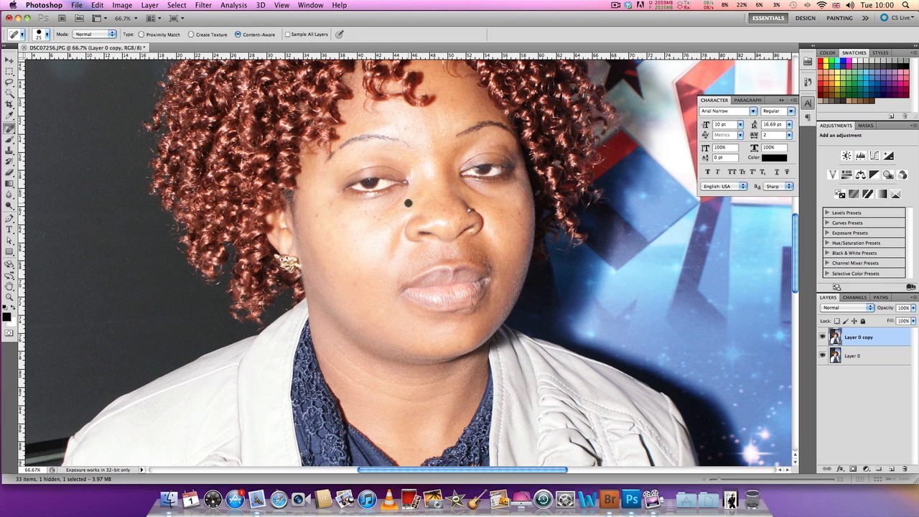
click(375, 218)
click(367, 213)
click(359, 210)
click(315, 215)
click(336, 228)
click(329, 236)
click(354, 242)
click(501, 235)
click(518, 215)
click(512, 216)
- Duplicate the healed layer and open the Imagenomic Portraiture filter on the new copy, with the face previewed at 93%
drag(861, 338, 891, 468)
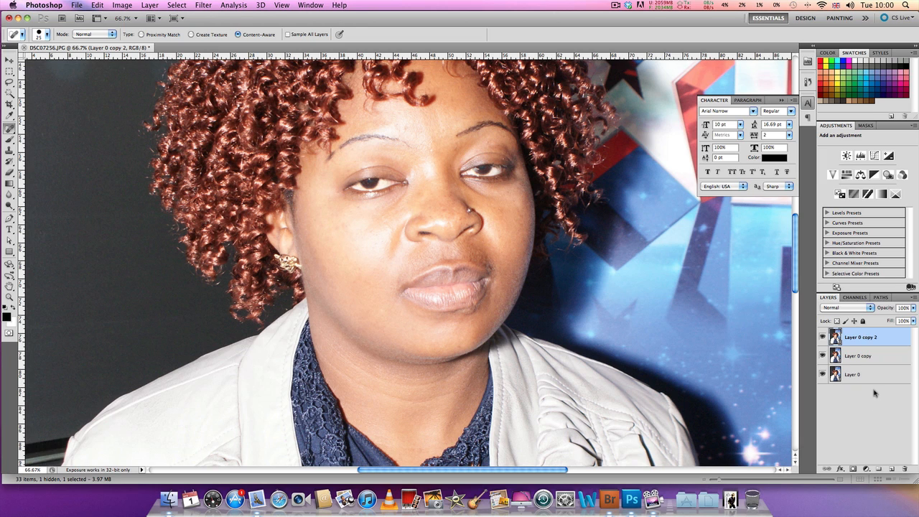
click(206, 5)
mouse_move(284, 244)
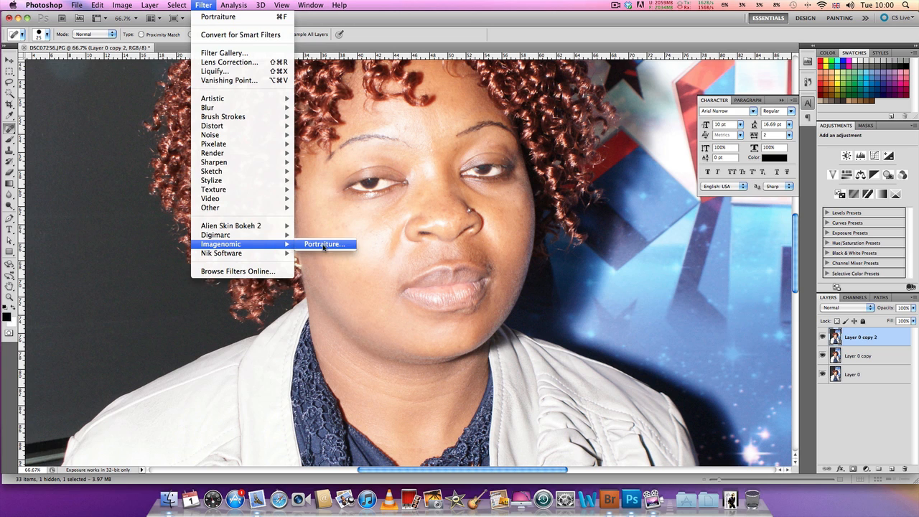
click(324, 245)
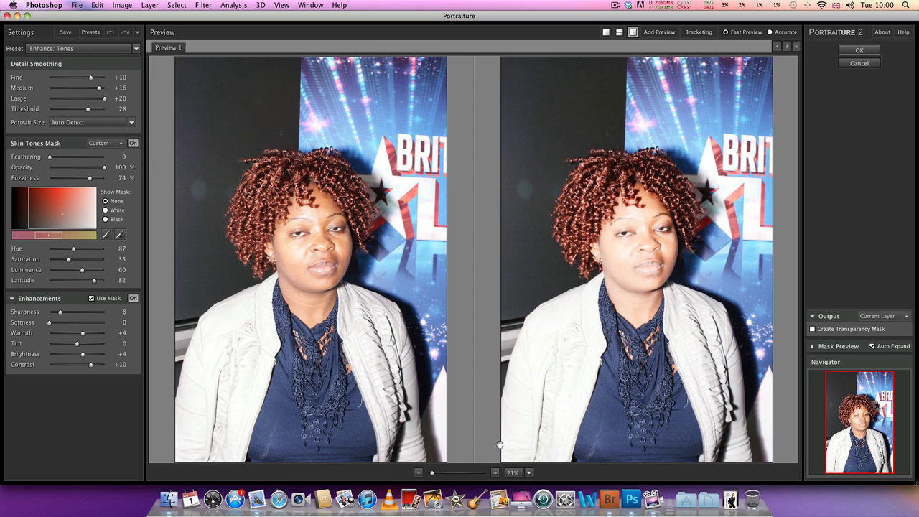
drag(432, 474, 455, 477)
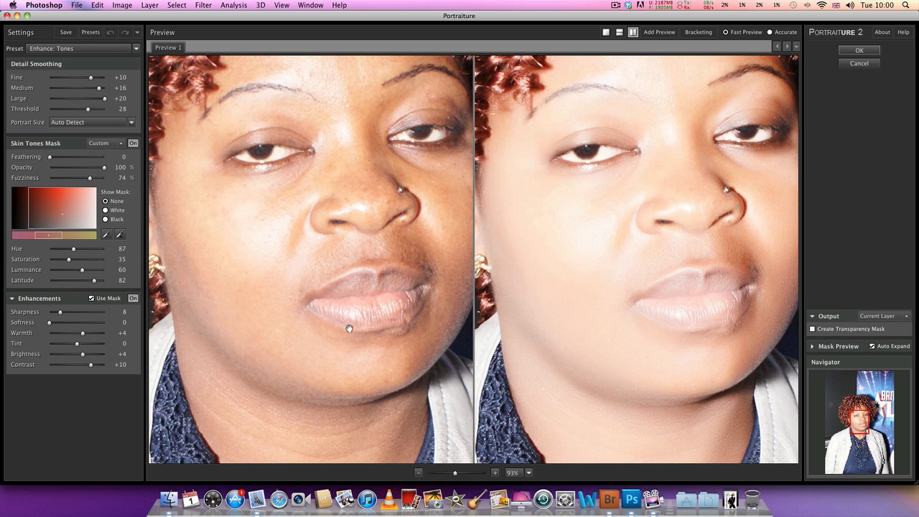
- Load the Default preset in Portraiture, followed by the Enhance: Glamour preset
click(78, 49)
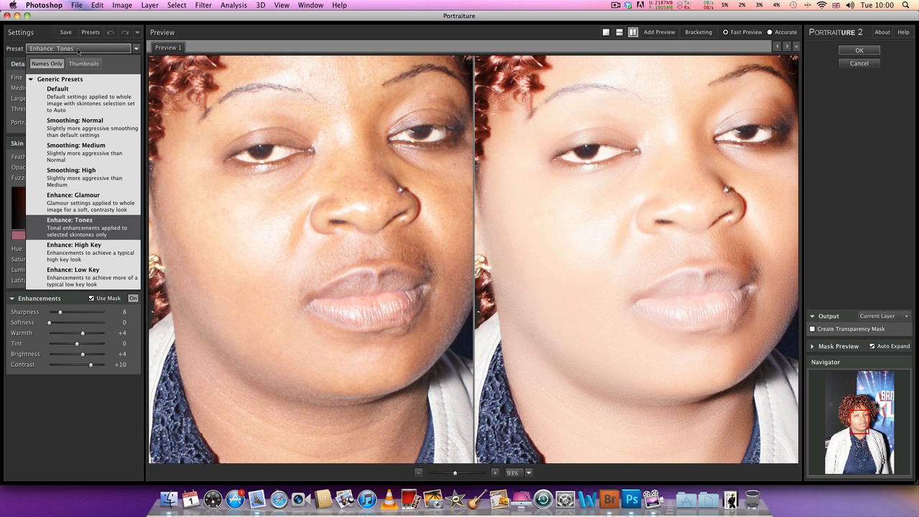
click(76, 92)
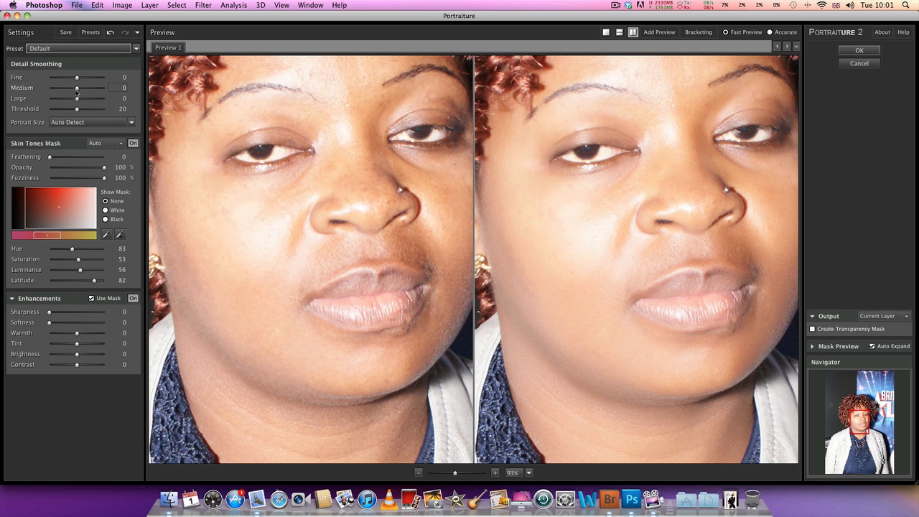
click(84, 50)
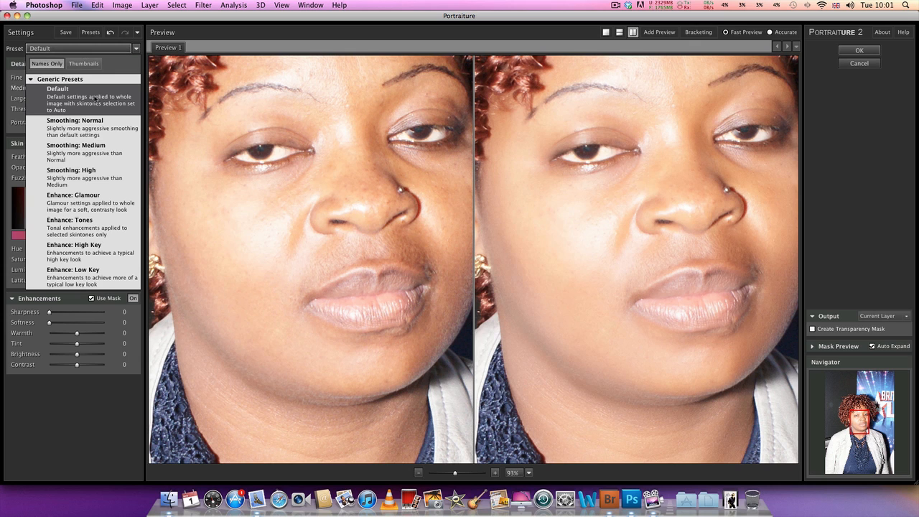
click(99, 199)
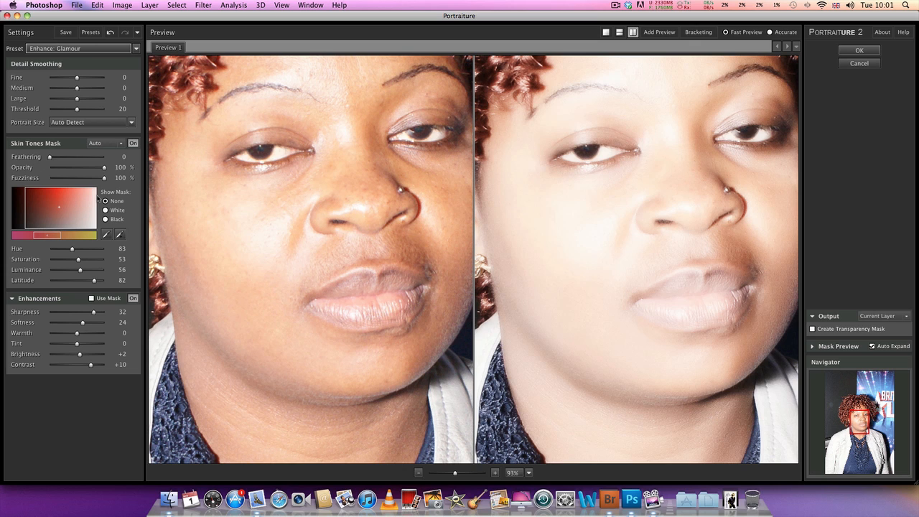
- Combine the Smoothing: Normal and Enhance: Tones presets and apply Portraiture to the current layer
click(83, 49)
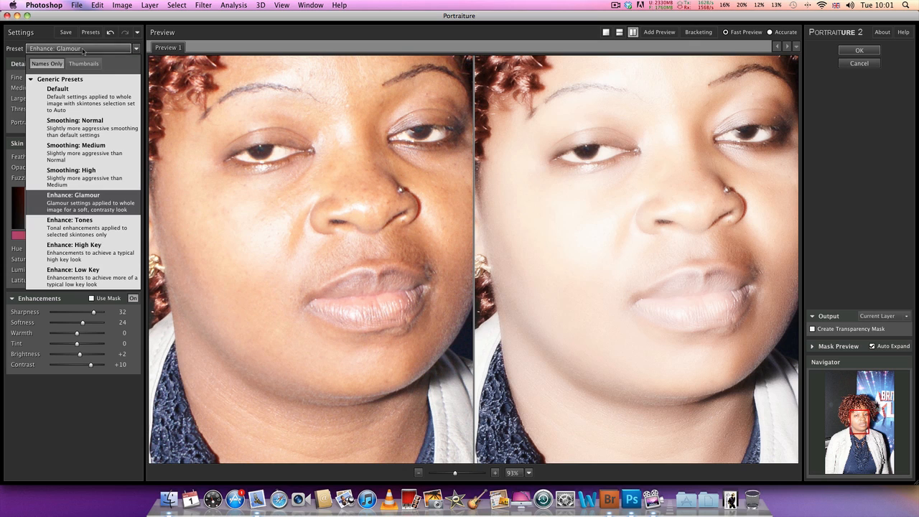
click(97, 123)
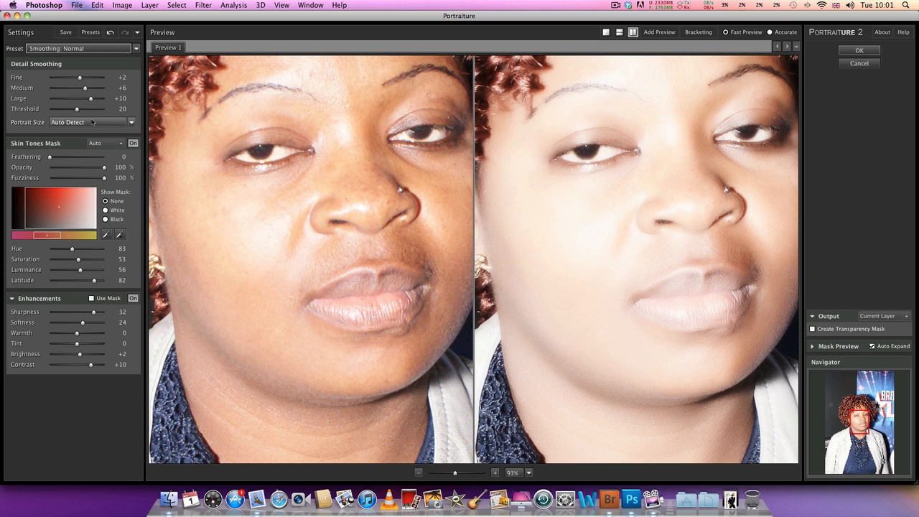
click(79, 49)
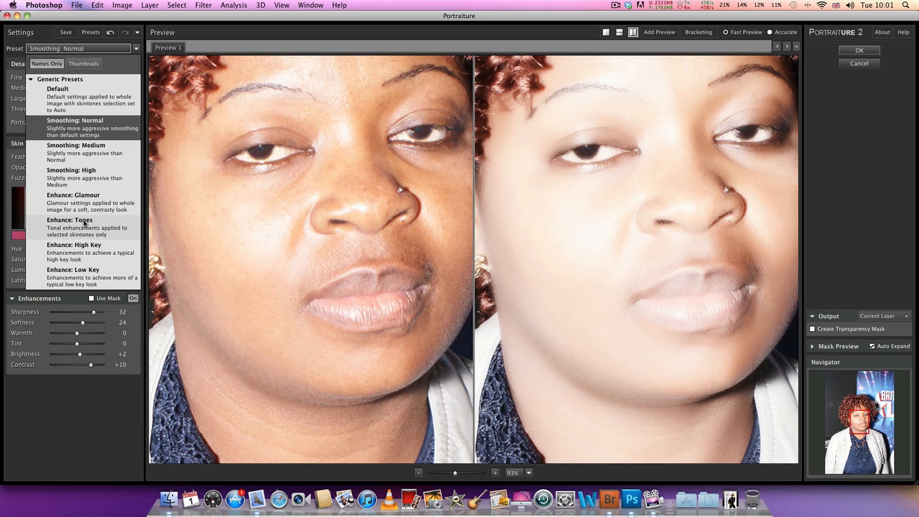
click(84, 224)
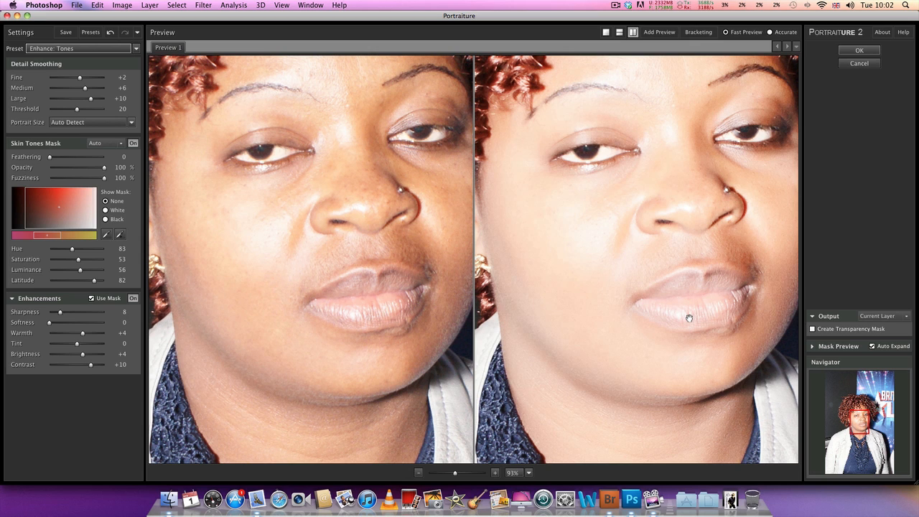
click(858, 50)
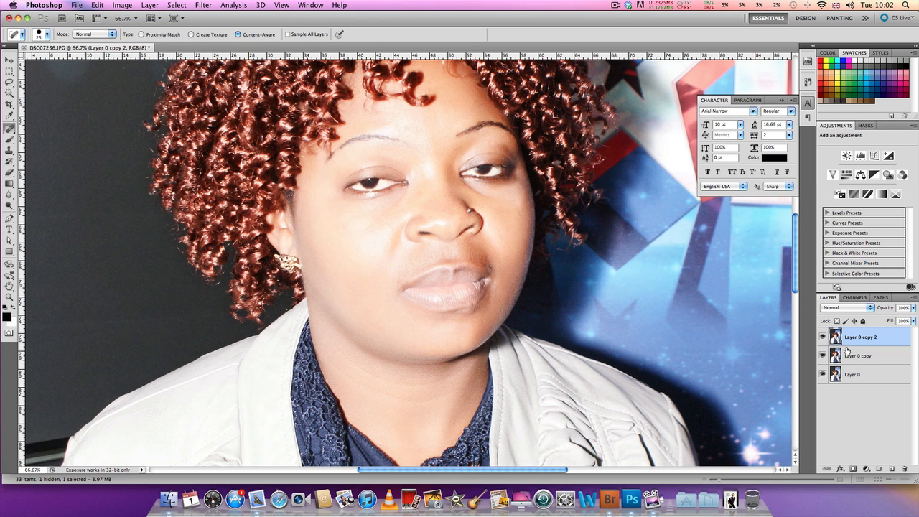
- Compare the smoothed face with the unsmoothed version by toggling the upper layers' visibility, and add a layer mask to Layer 0 copy 2
click(823, 338)
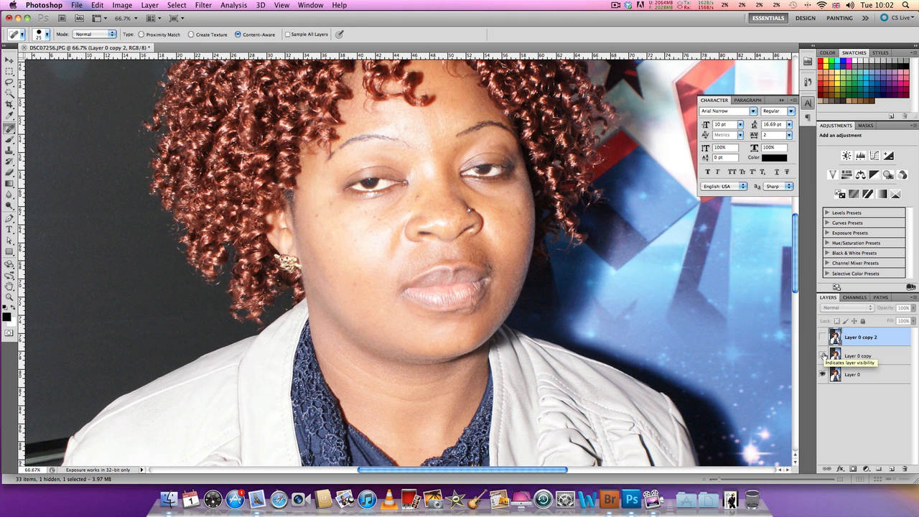
click(823, 337)
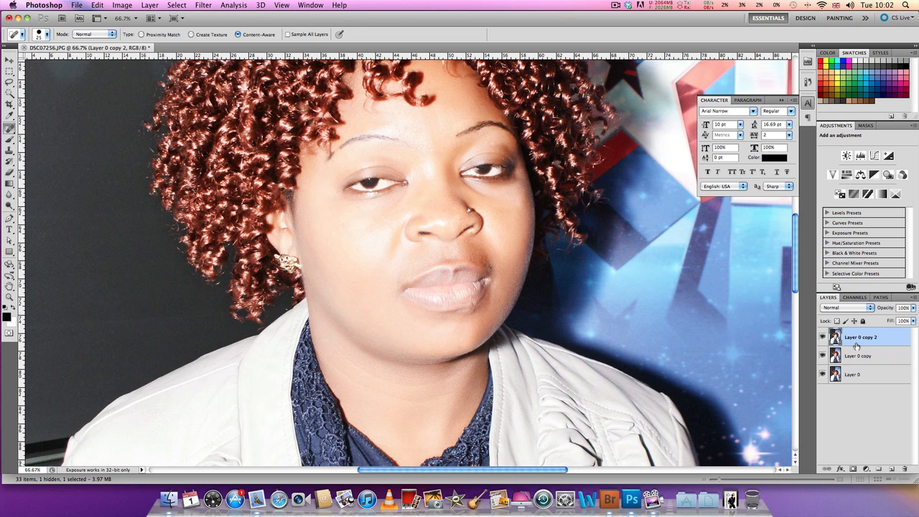
click(853, 468)
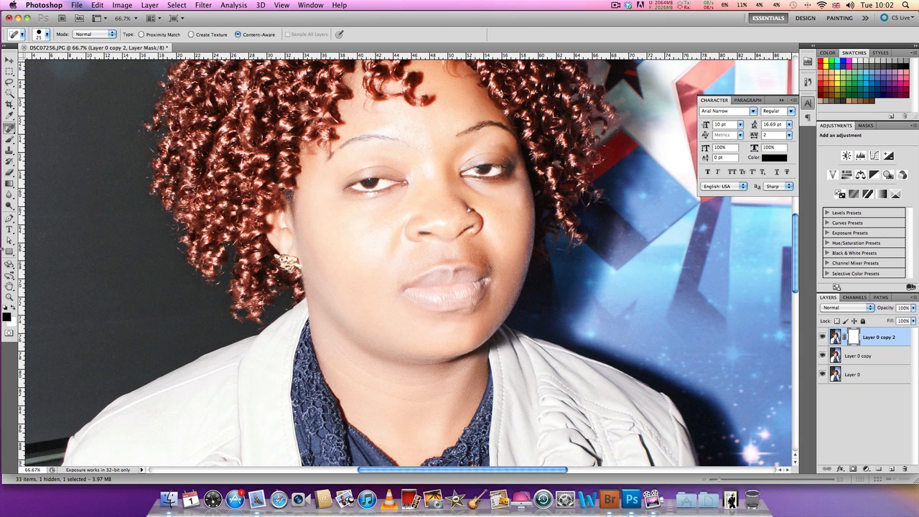
- Paint black on the mask over the eyes and lips with a 45 px brush at 40% opacity
scroll(10, 165, down, 1)
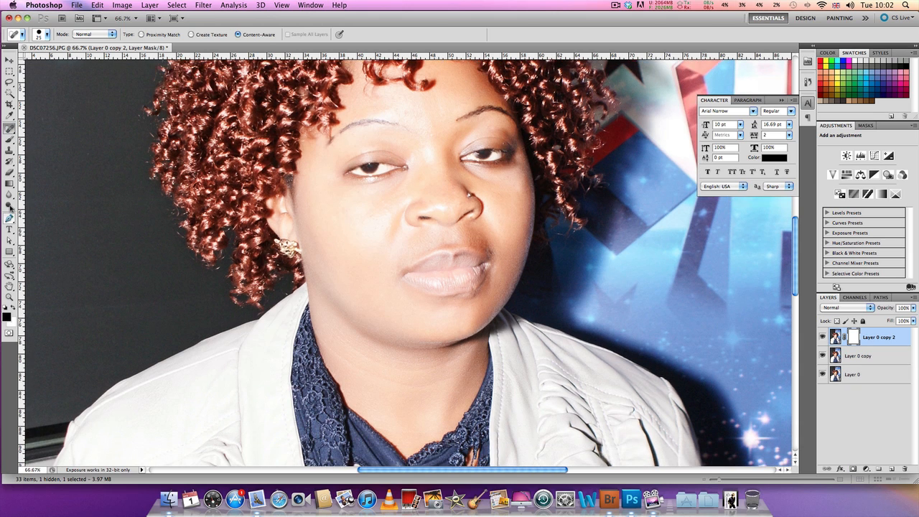
click(9, 140)
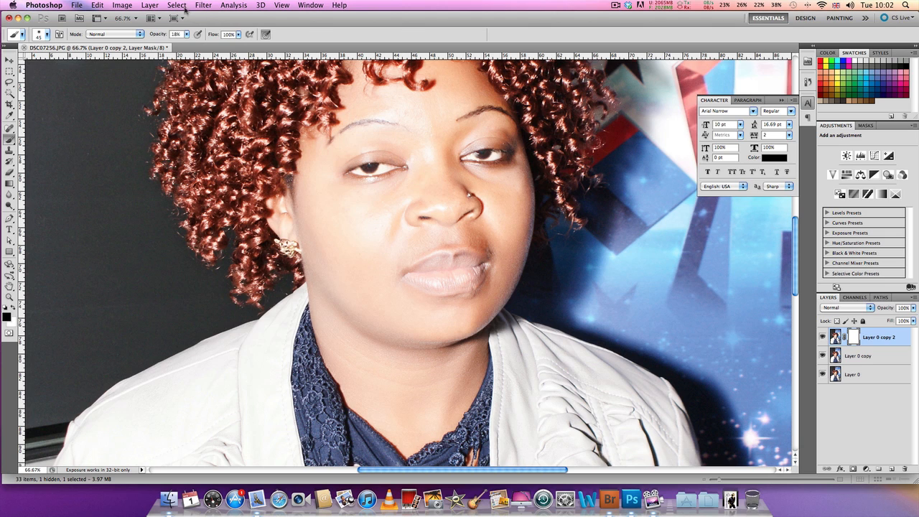
click(185, 35)
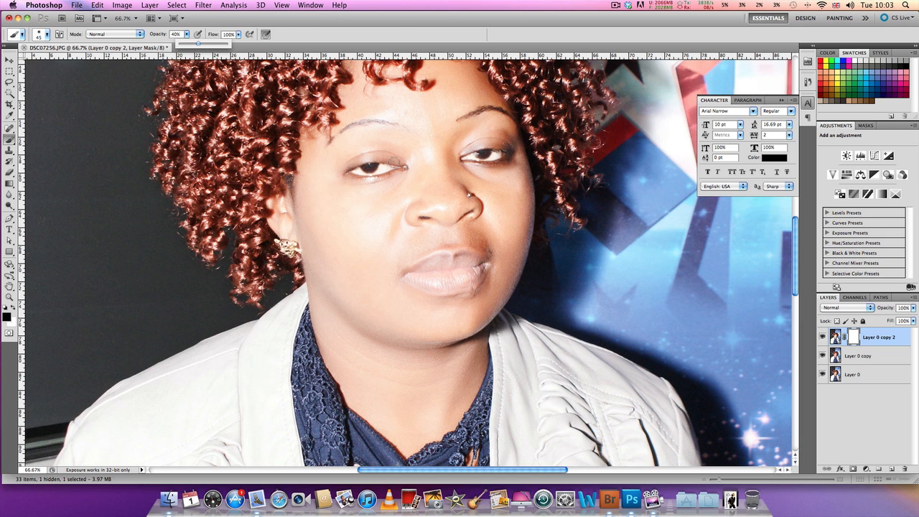
click(383, 161)
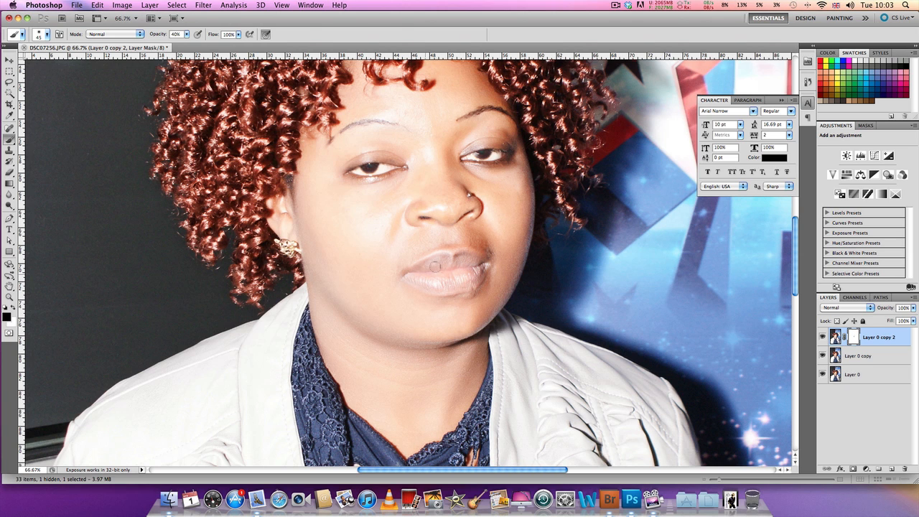
- Mask the smoothing off the jacket's collar and shoulders with a 100 px brush at 100% opacity
scroll(352, 204, left, 2)
scroll(352, 205, up, 1)
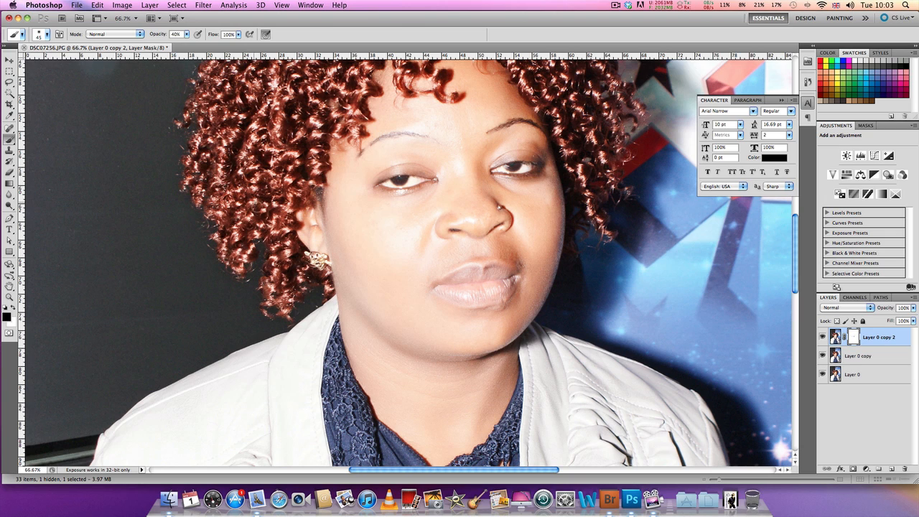
key(bracketright)
key(bracketright)
key(bracketright)
key(bracketright)
key(bracketright)
key(bracketright)
click(186, 34)
drag(186, 41, 217, 43)
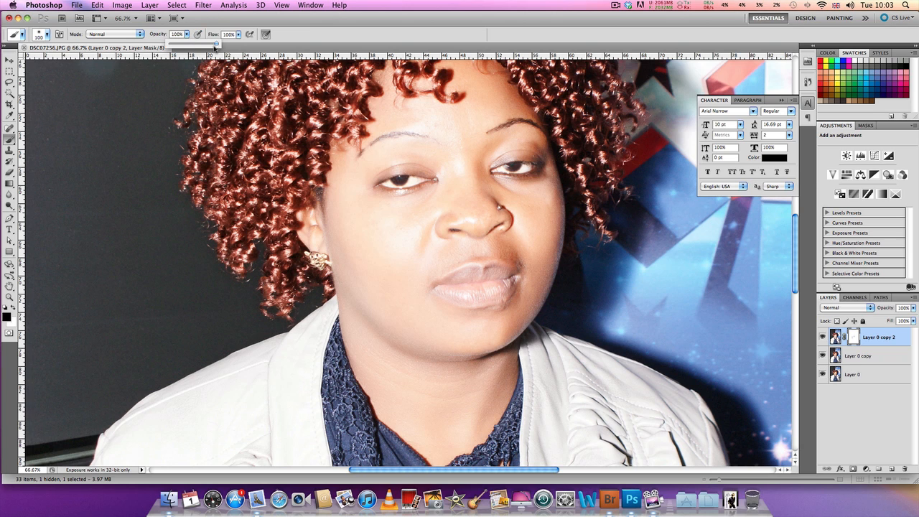
mouse_move(307, 335)
mouse_down()
mouse_move(297, 384)
mouse_move(309, 448)
mouse_move(314, 337)
mouse_move(257, 369)
mouse_move(240, 395)
mouse_move(278, 346)
mouse_move(262, 452)
mouse_move(261, 369)
mouse_move(203, 381)
mouse_move(115, 445)
mouse_move(276, 342)
mouse_move(255, 388)
mouse_move(254, 454)
mouse_move(180, 446)
mouse_move(430, 430)
mouse_up()
mouse_move(581, 394)
mouse_down()
mouse_move(549, 351)
mouse_move(552, 466)
mouse_move(550, 381)
mouse_move(566, 361)
mouse_move(587, 409)
mouse_move(571, 446)
mouse_move(591, 456)
mouse_move(671, 442)
mouse_move(580, 368)
mouse_move(634, 367)
mouse_move(701, 424)
mouse_move(633, 425)
mouse_move(644, 442)
mouse_up()
- Enlarge the brush to 500 px and mask the smoothing off the lower parts of the jacket
scroll(644, 441, down, 10)
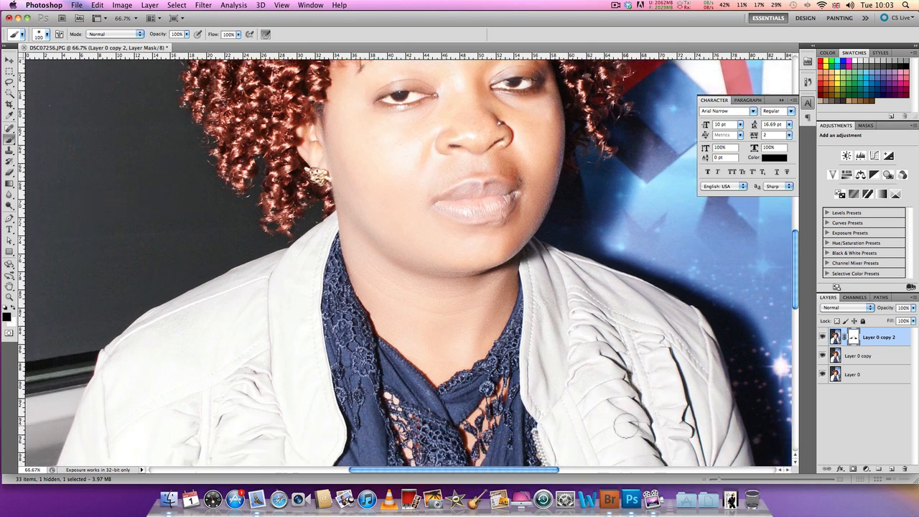
scroll(590, 329, up, 2)
key(bracketright)
key(bracketright)
key(bracketright)
key(bracketright)
key(bracketright)
key(bracketright)
key(bracketright)
key(bracketright)
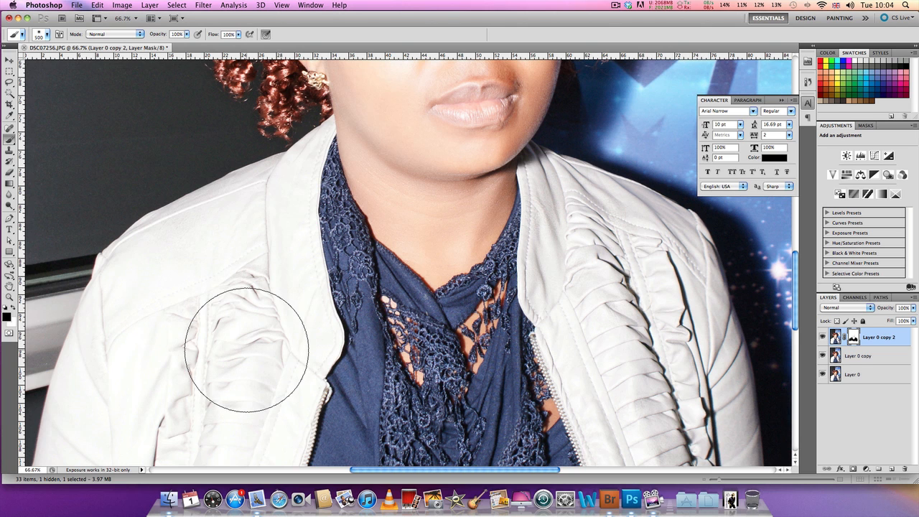
- Lower the brush opacity to 33% and paint the mask over the hair above the forehead
key(super+minus)
key(super+minus)
key(super+minus)
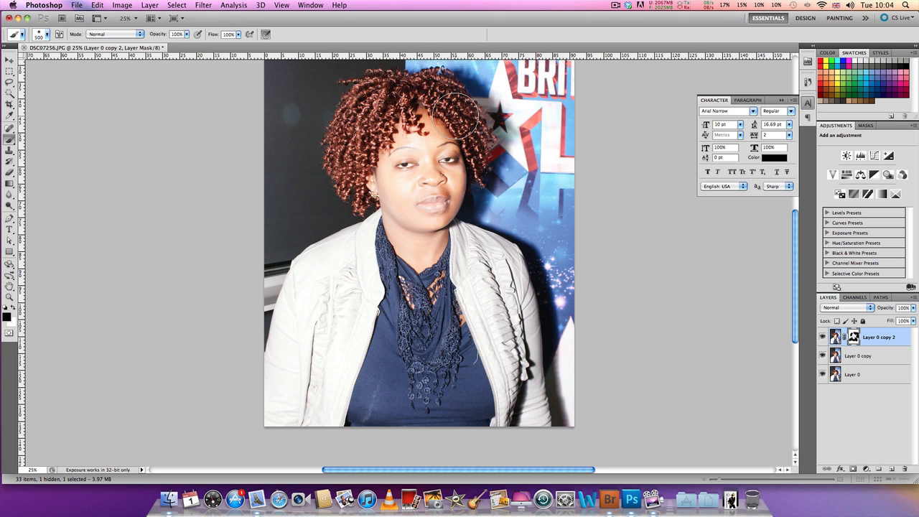
click(186, 34)
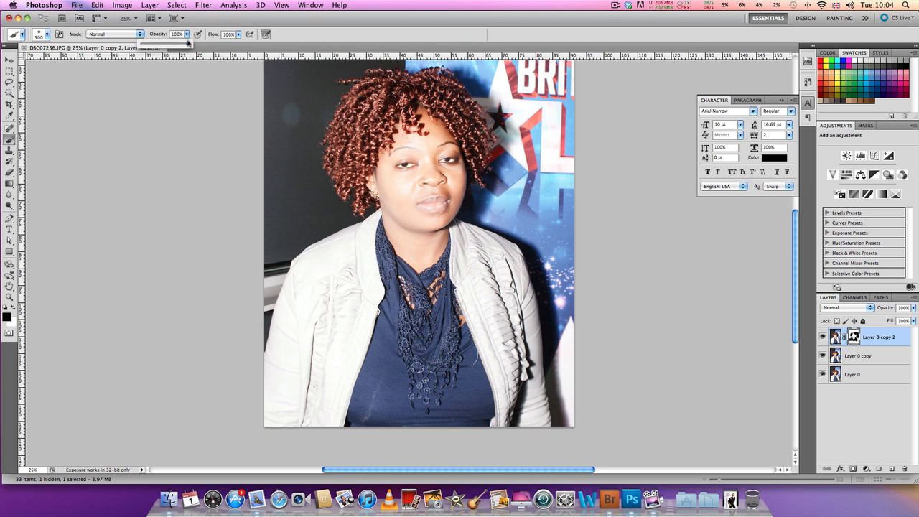
drag(187, 44, 157, 47)
click(402, 117)
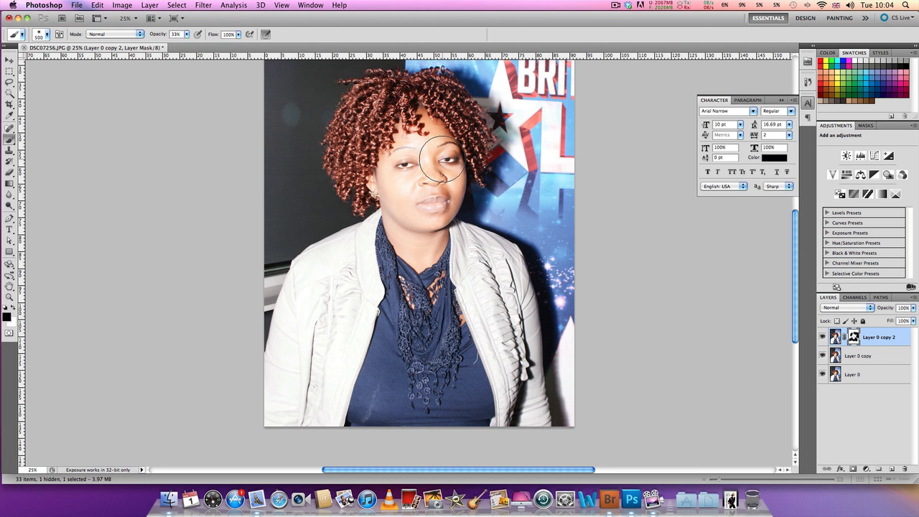
- Reduce the brush to 40 px and paint the mask over the eyebrows at 33% opacity
key(super+equal)
key(super+equal)
key(super+equal)
key(super+equal)
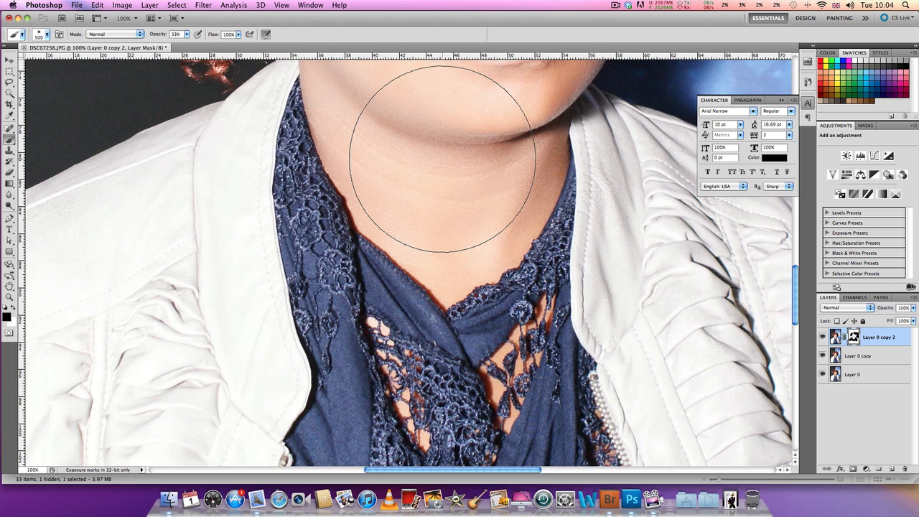
scroll(443, 159, up, 3)
scroll(442, 158, up, 6)
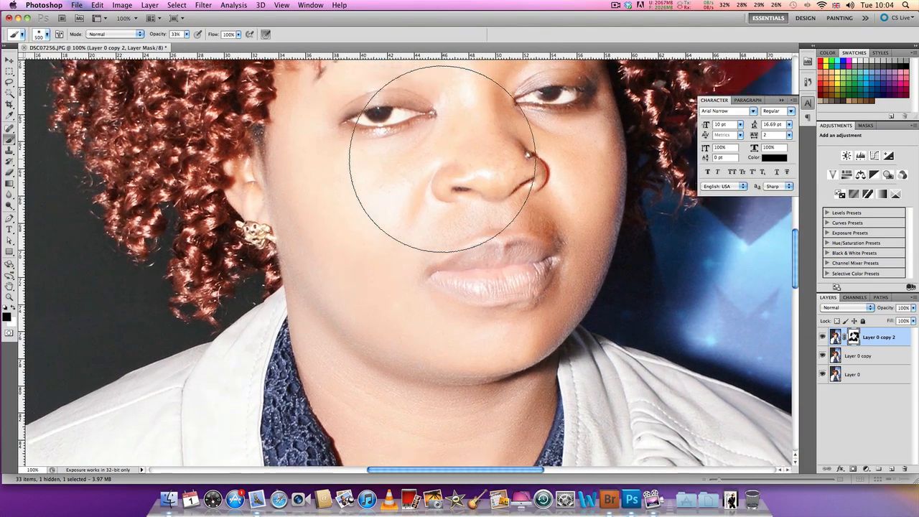
key(bracketleft)
key(bracketleft)
key(bracketleft)
key(bracketleft)
key(bracketleft)
key(bracketleft)
key(bracketleft)
key(bracketleft)
key(bracketleft)
key(bracketleft)
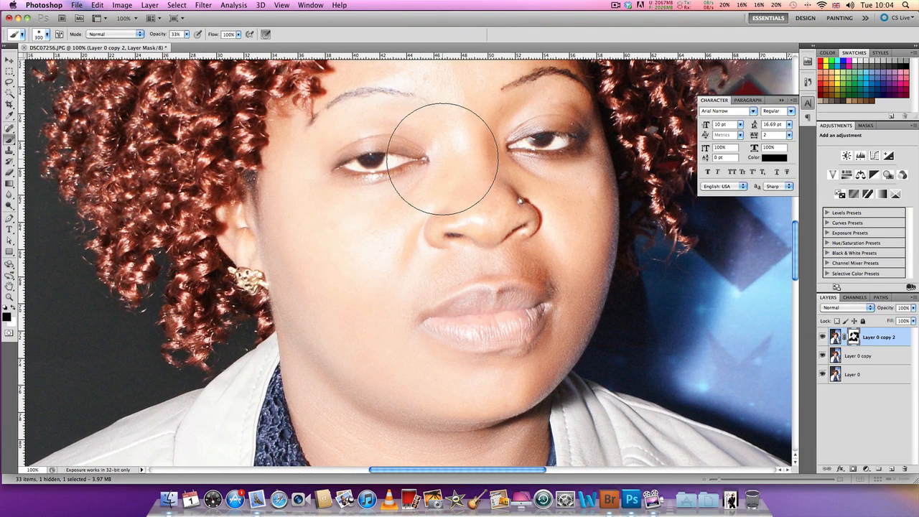
key(bracketleft)
key(bracketleft)
key(bracketleft)
key(bracketleft)
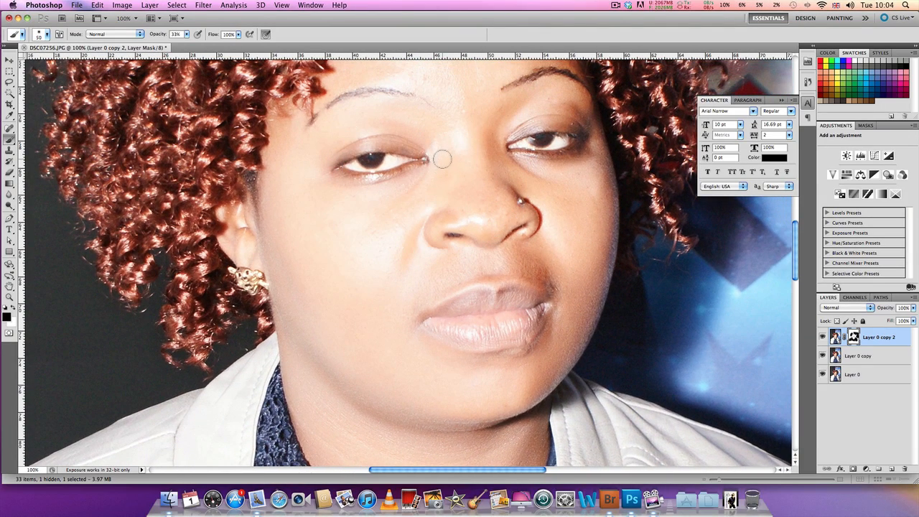
scroll(442, 158, left, 1)
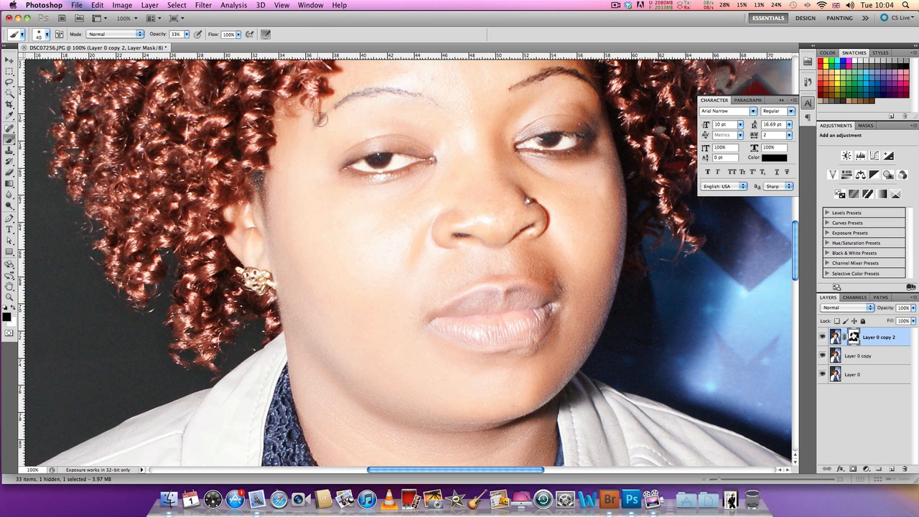
scroll(320, 115, up, 1)
drag(508, 97, 511, 96)
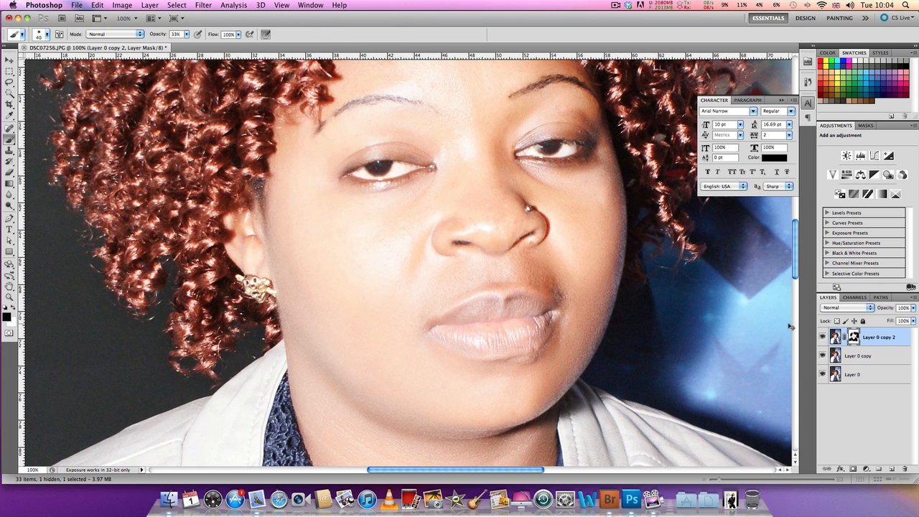
- Hide Layer 0 copy 2 and Layer 0 copy to compare the retouched face with the original
key(super+minus)
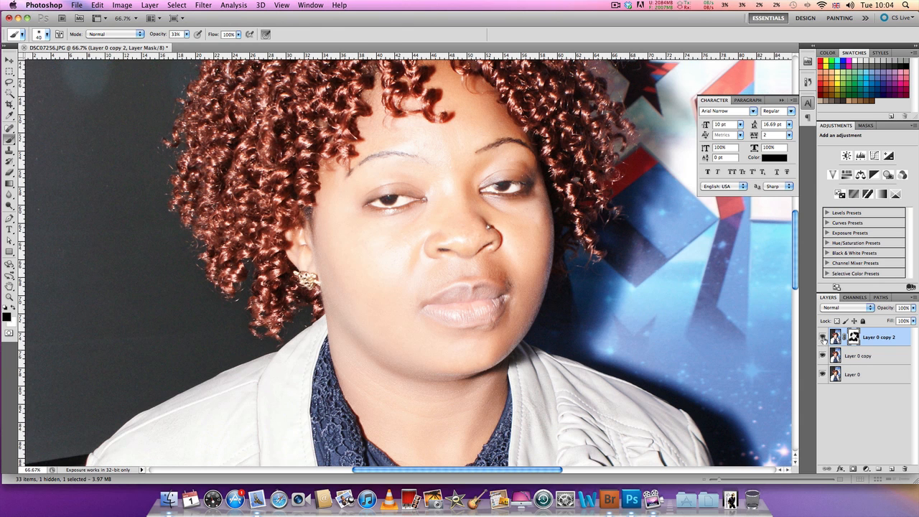
click(823, 338)
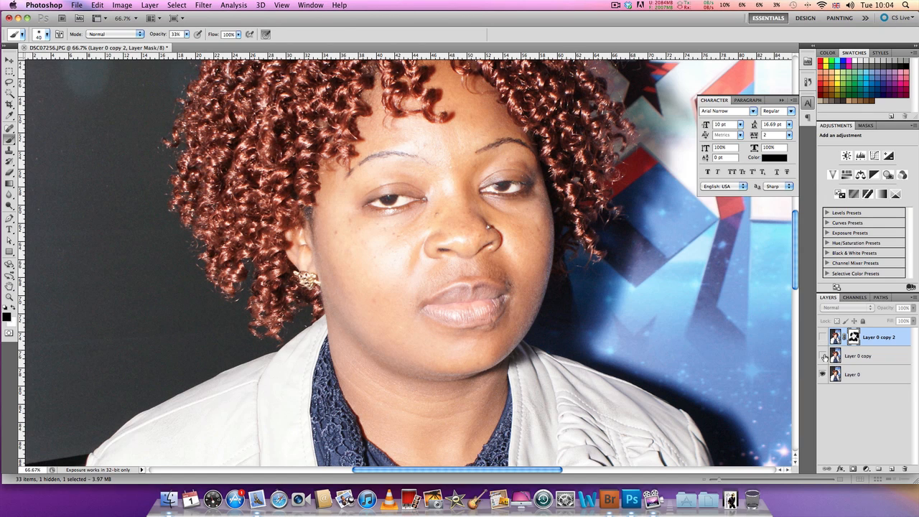